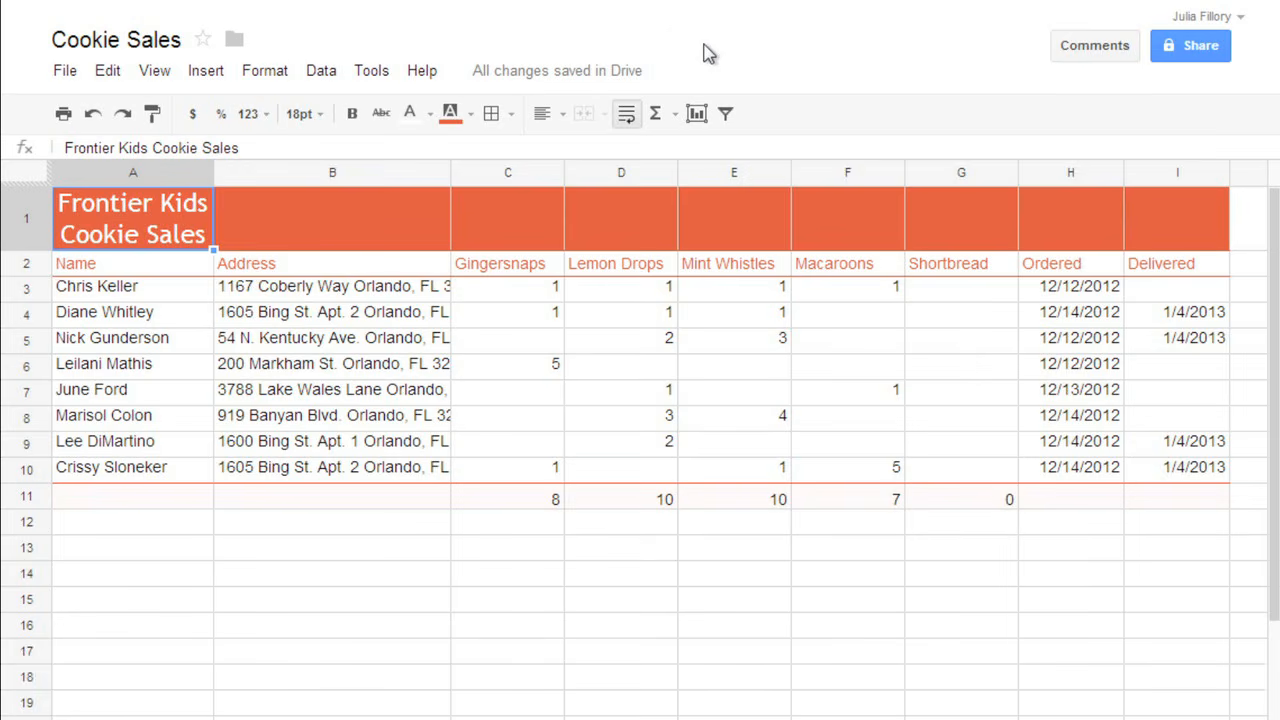
# Widen column B, then auto-fit it so every full address fits on one line
pyautogui.click(400, 172)
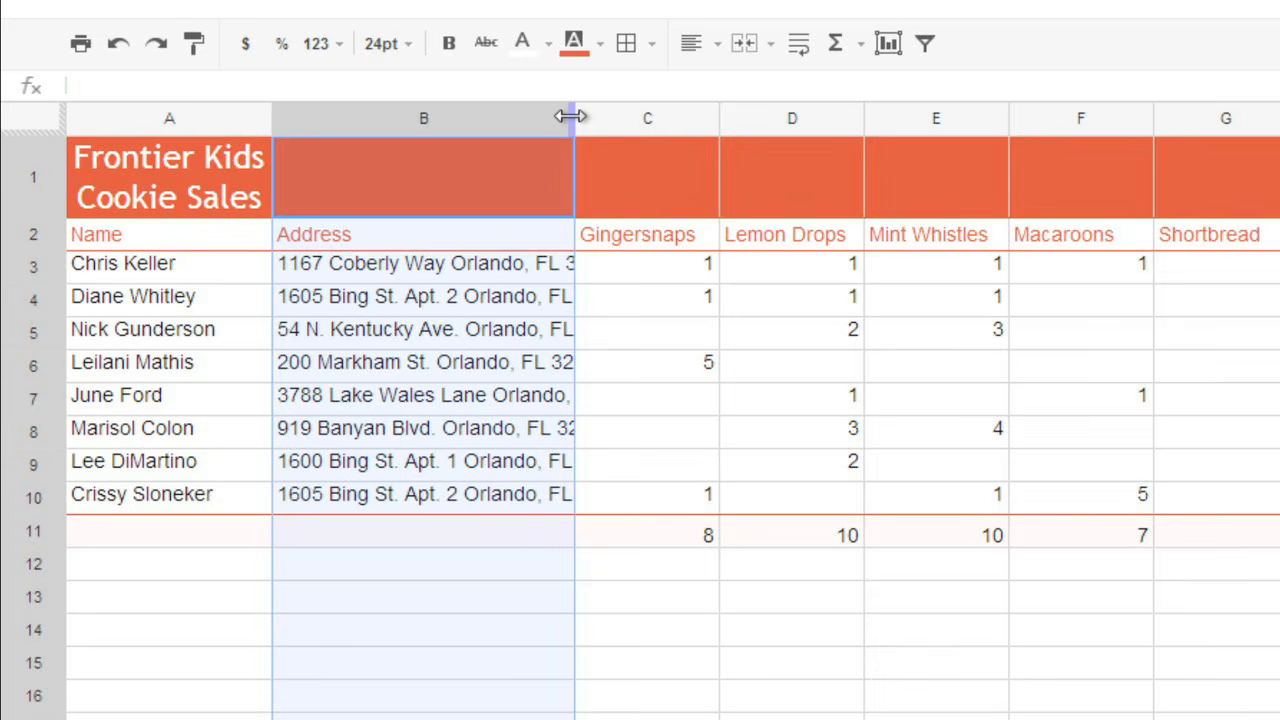
pyautogui.moveTo(571, 117); pyautogui.dragTo(962, 117)
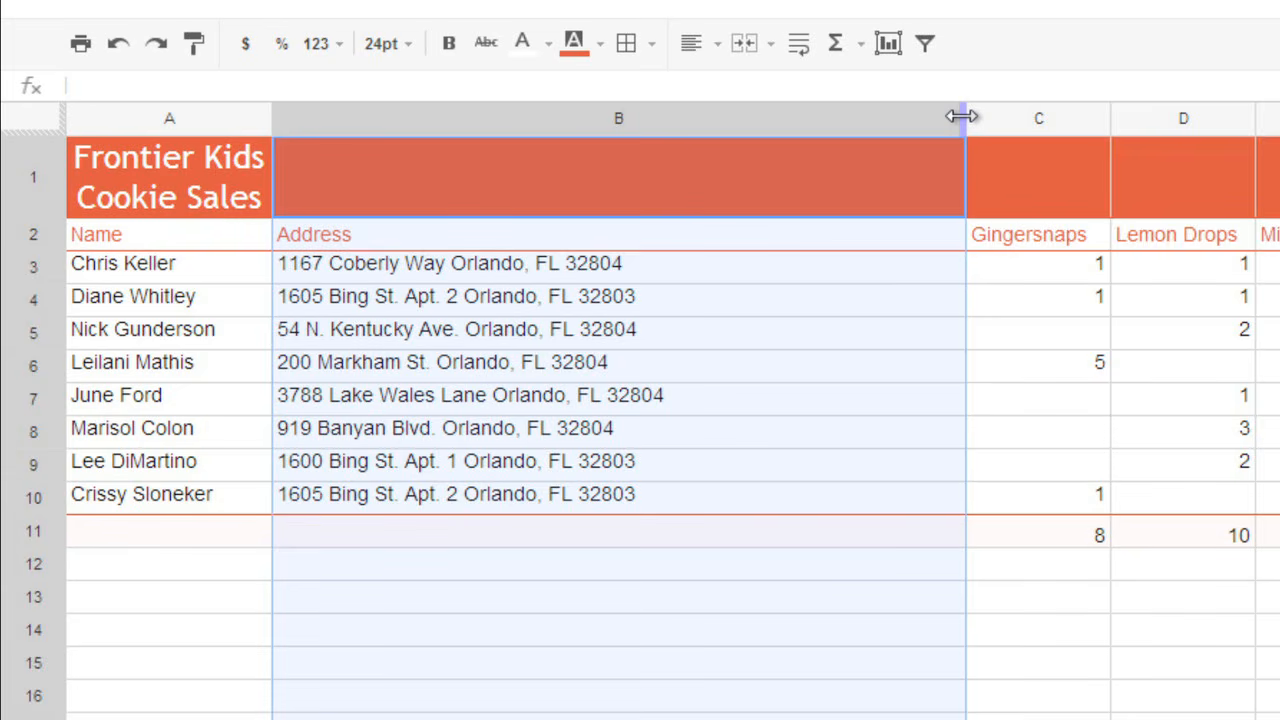
pyautogui.doubleClick(962, 117)
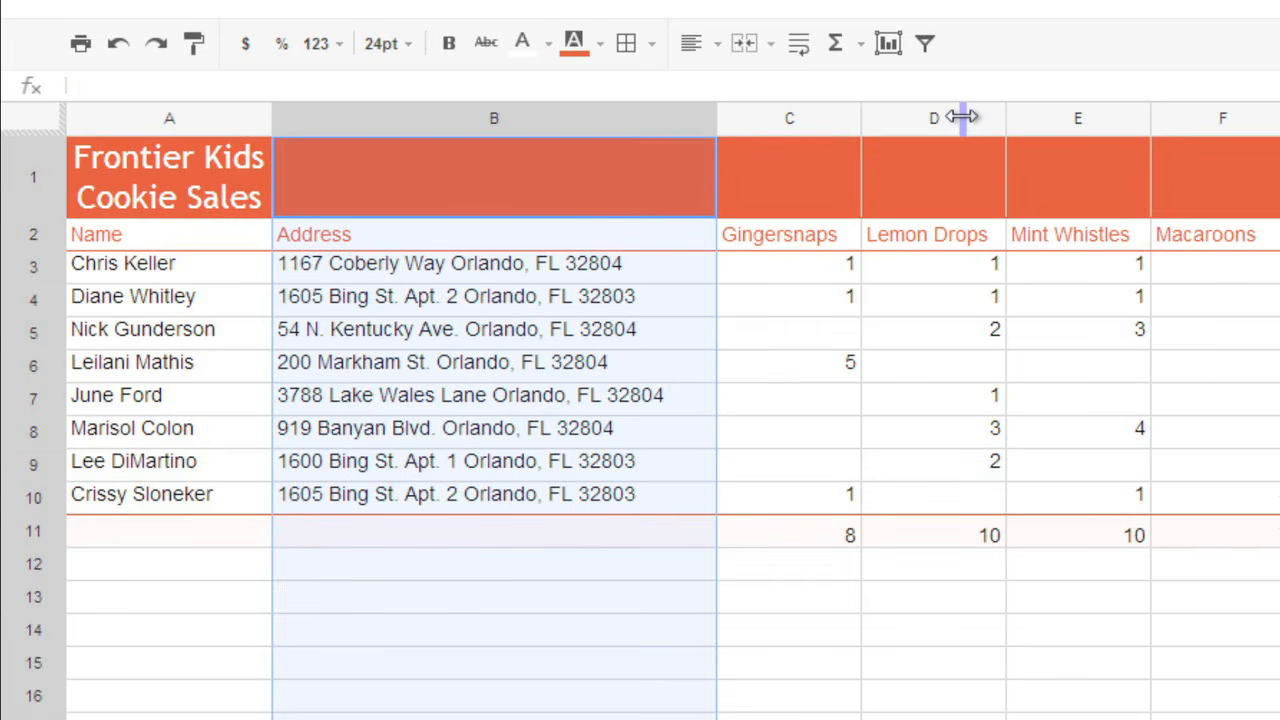
pyautogui.click(42, 265)
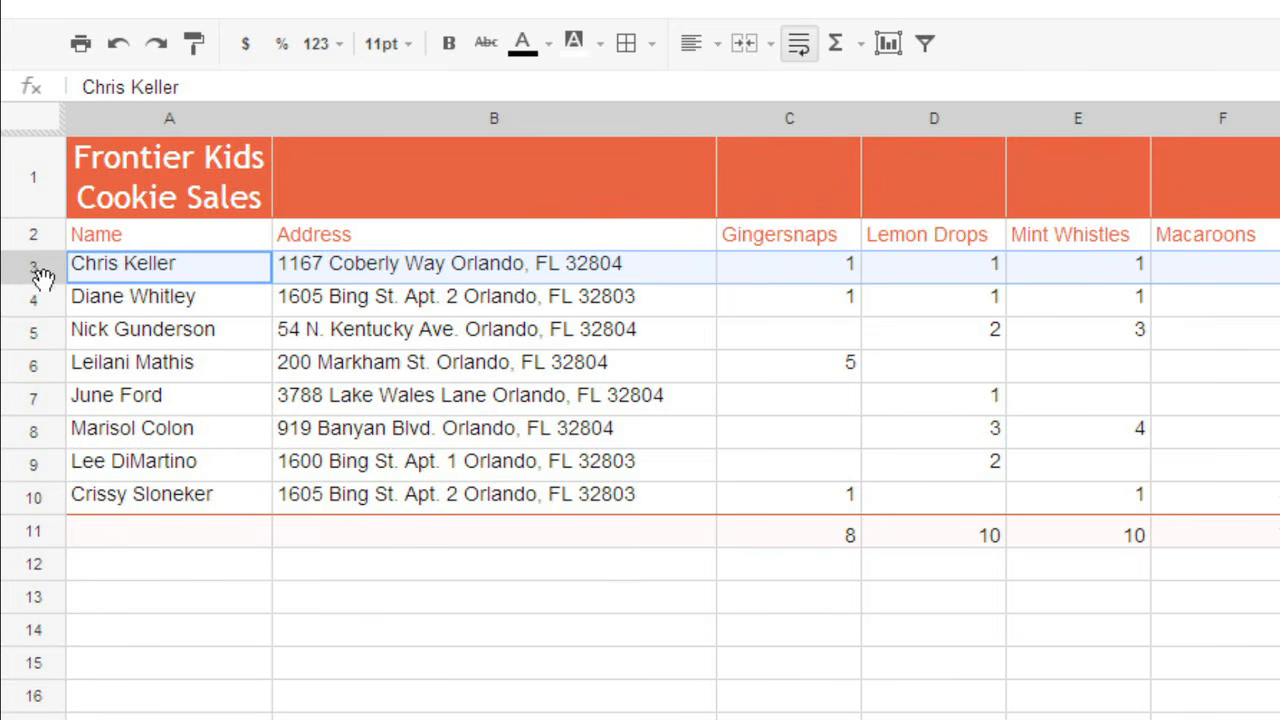
# Make row 3 taller, then resize all rows to that same taller height
pyautogui.moveTo(42, 280); pyautogui.dragTo(42, 311)
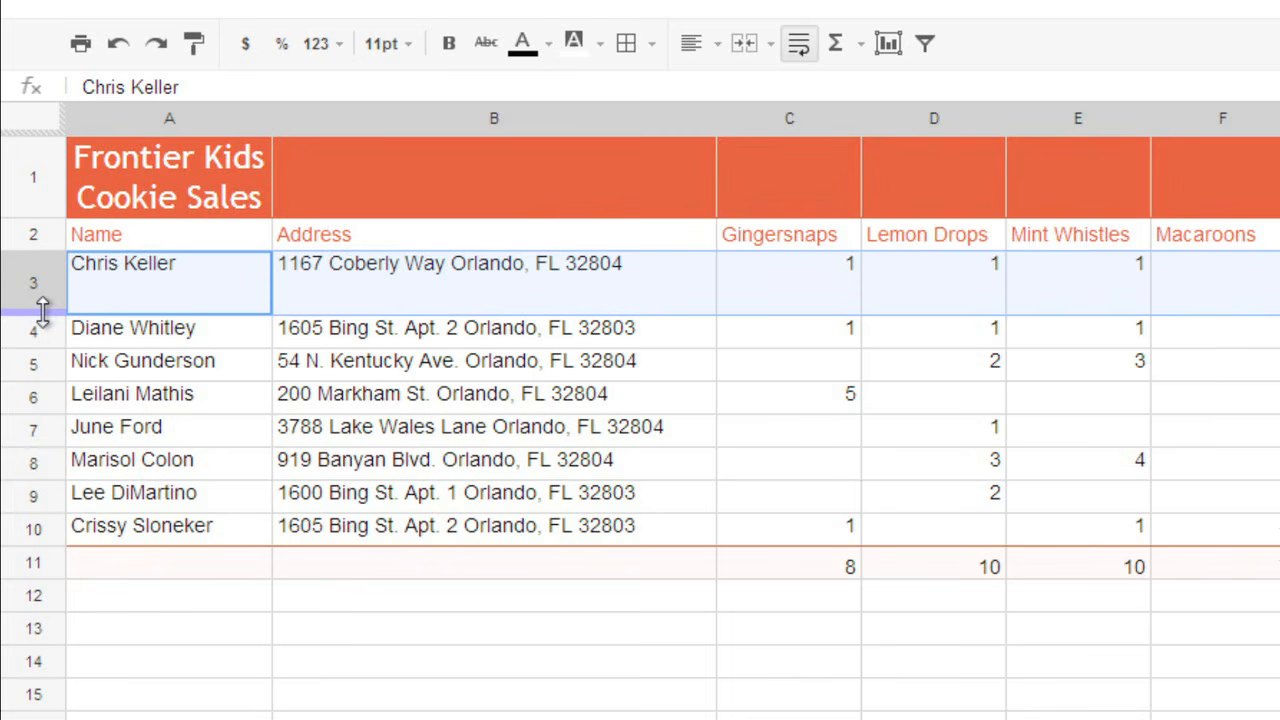
pyautogui.click(44, 120)
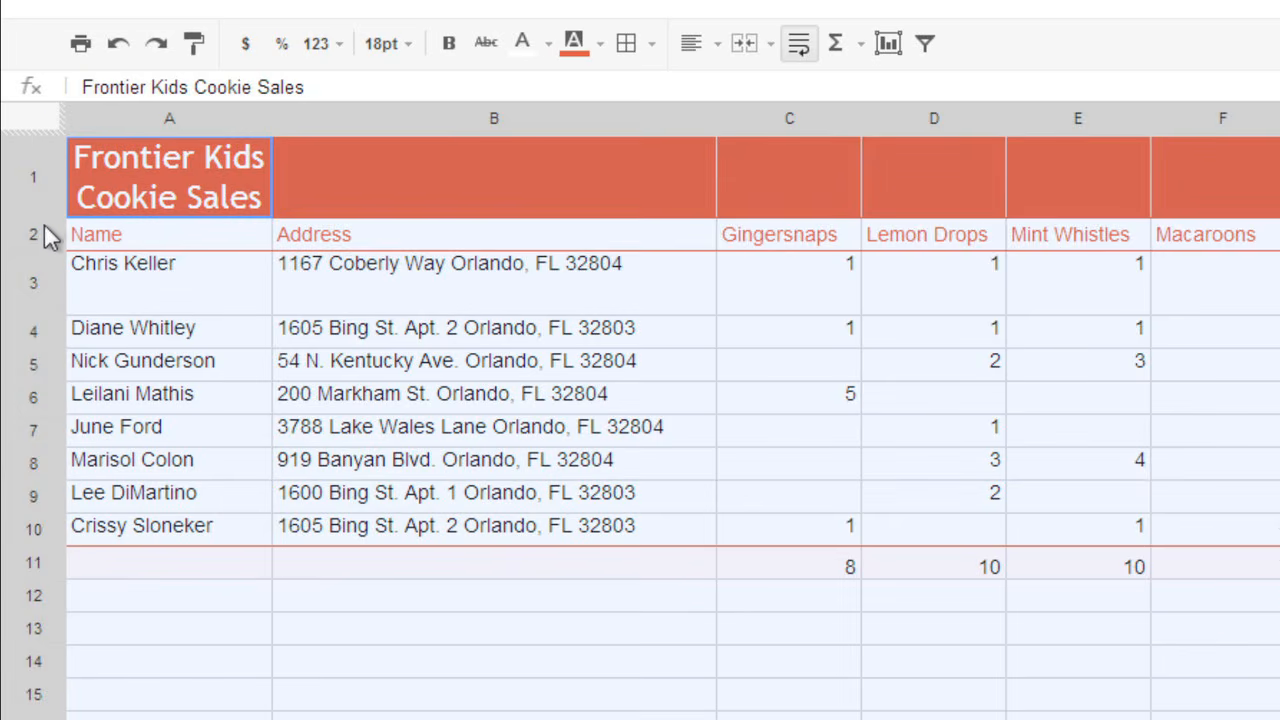
pyautogui.moveTo(34, 316); pyautogui.dragTo(35, 340)
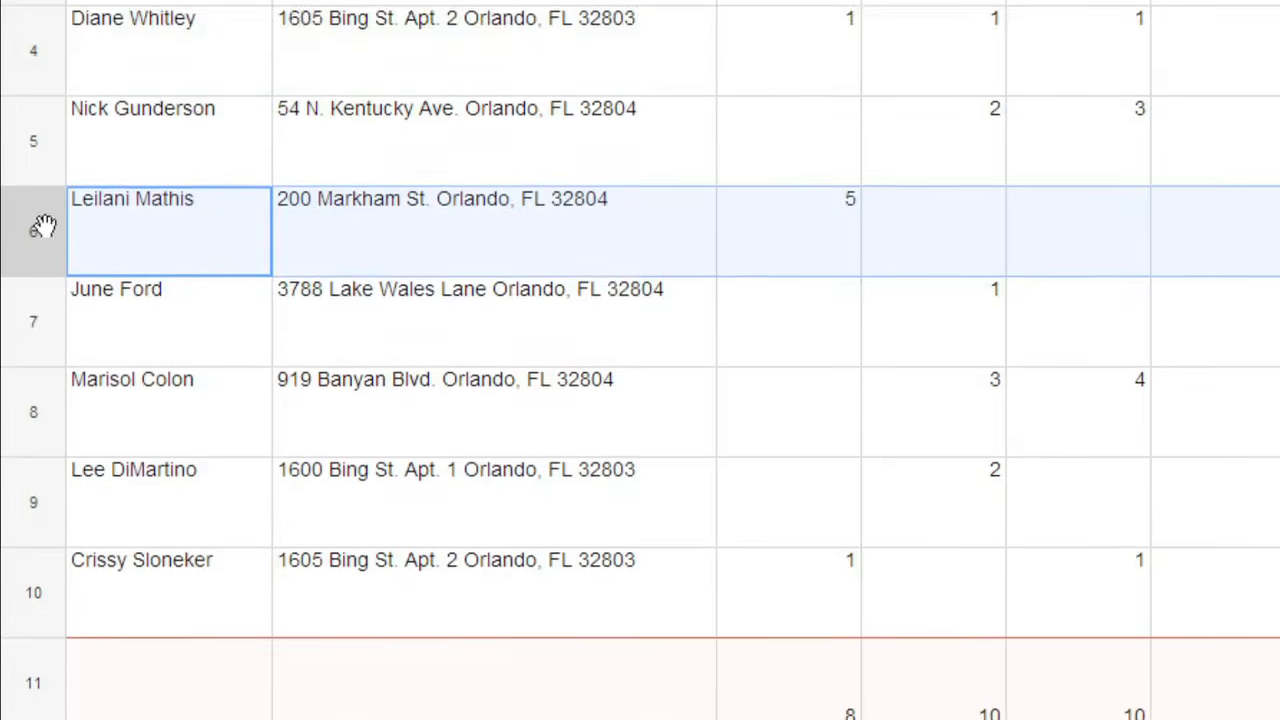
pyautogui.click(44, 325)
pyautogui.click(41, 402)
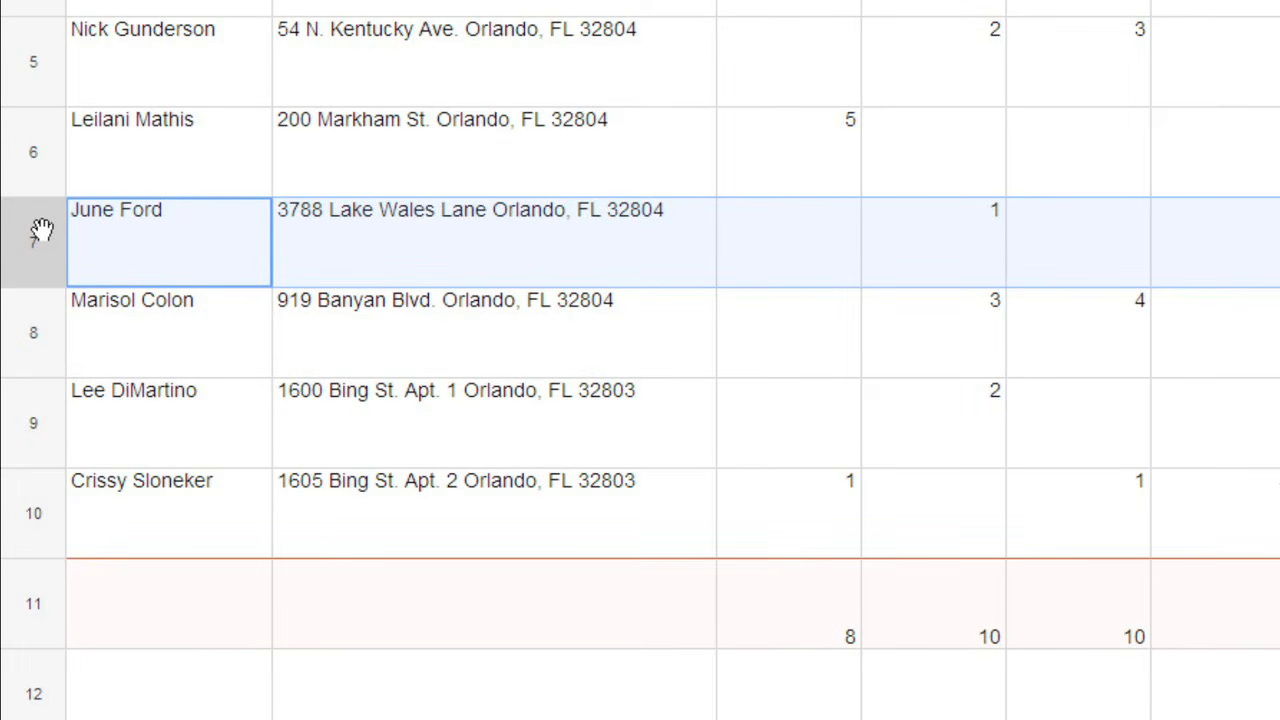
pyautogui.rightClick(41, 230)
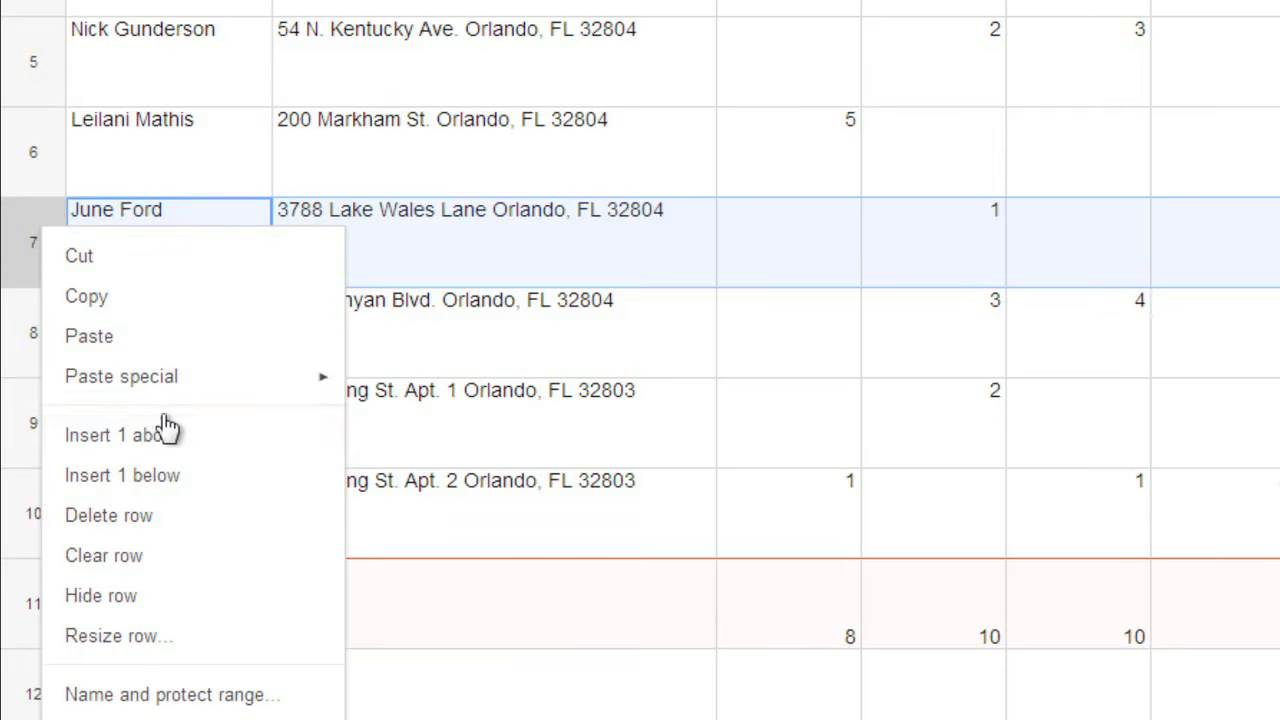
pyautogui.click(183, 440)
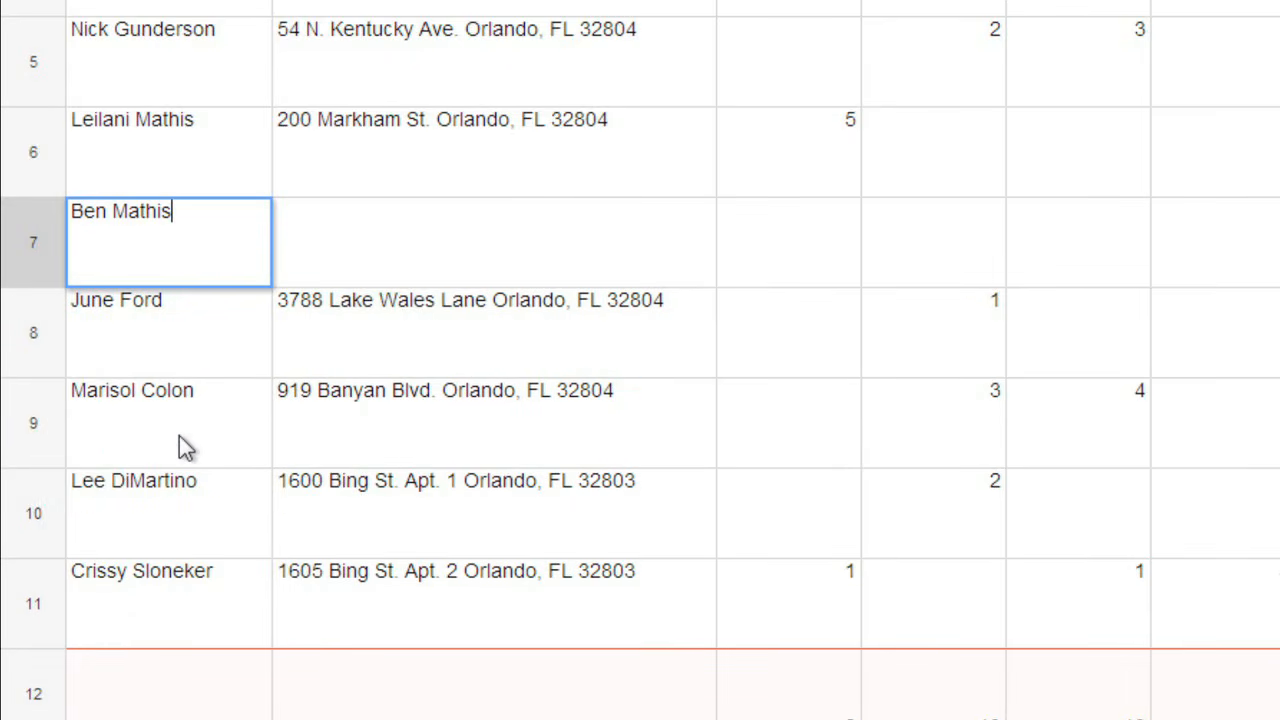
pyautogui.press('Tab')
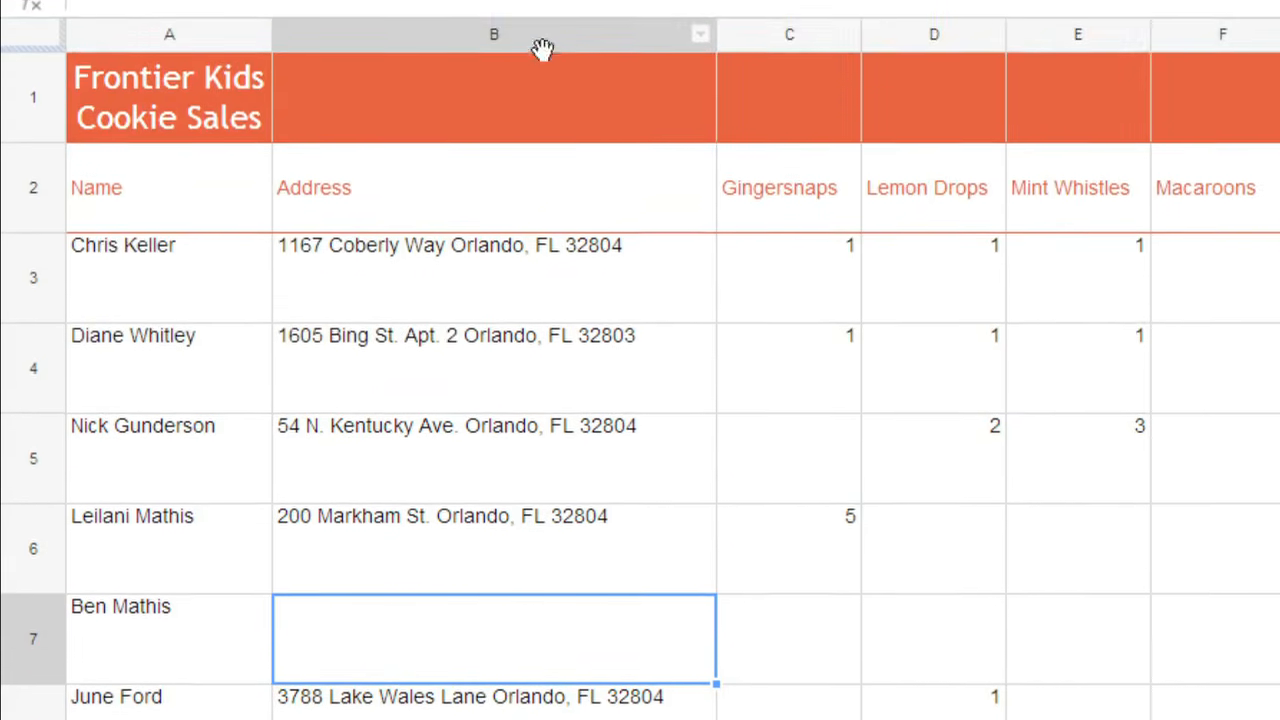
# Insert a column left of Address and give it the header 'Phone' in B2
pyautogui.rightClick(541, 42)
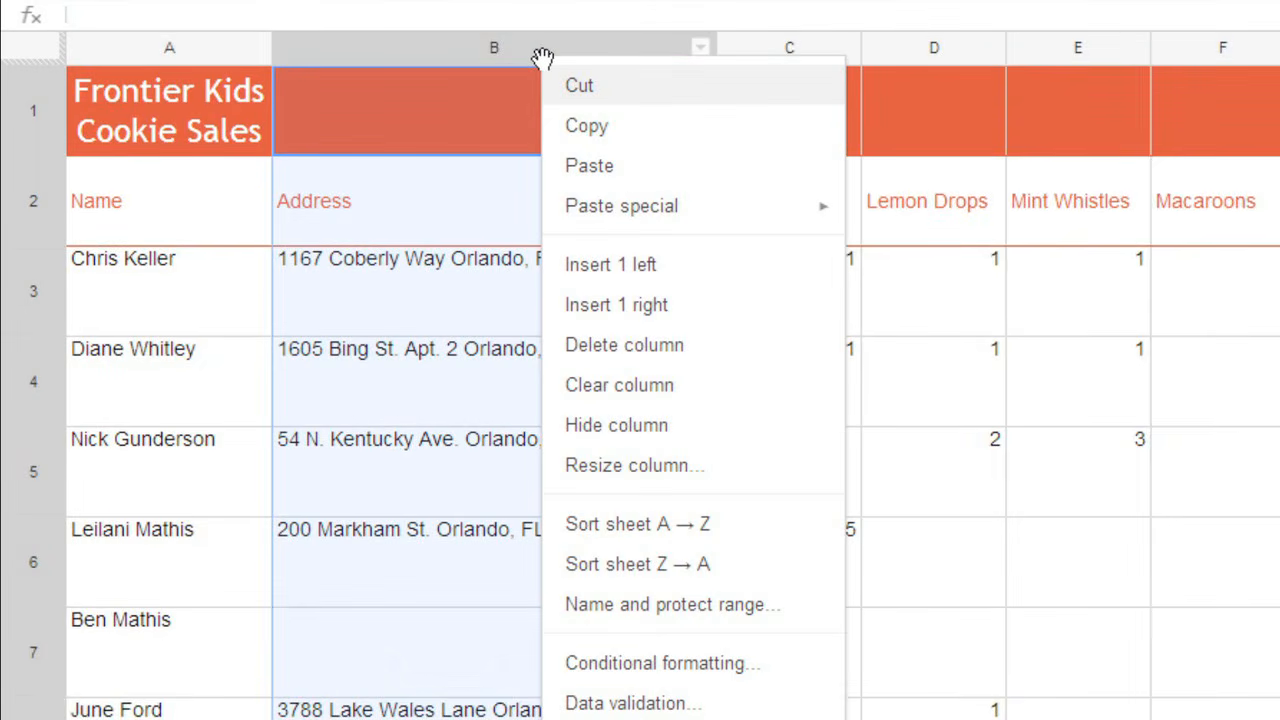
pyautogui.click(671, 265)
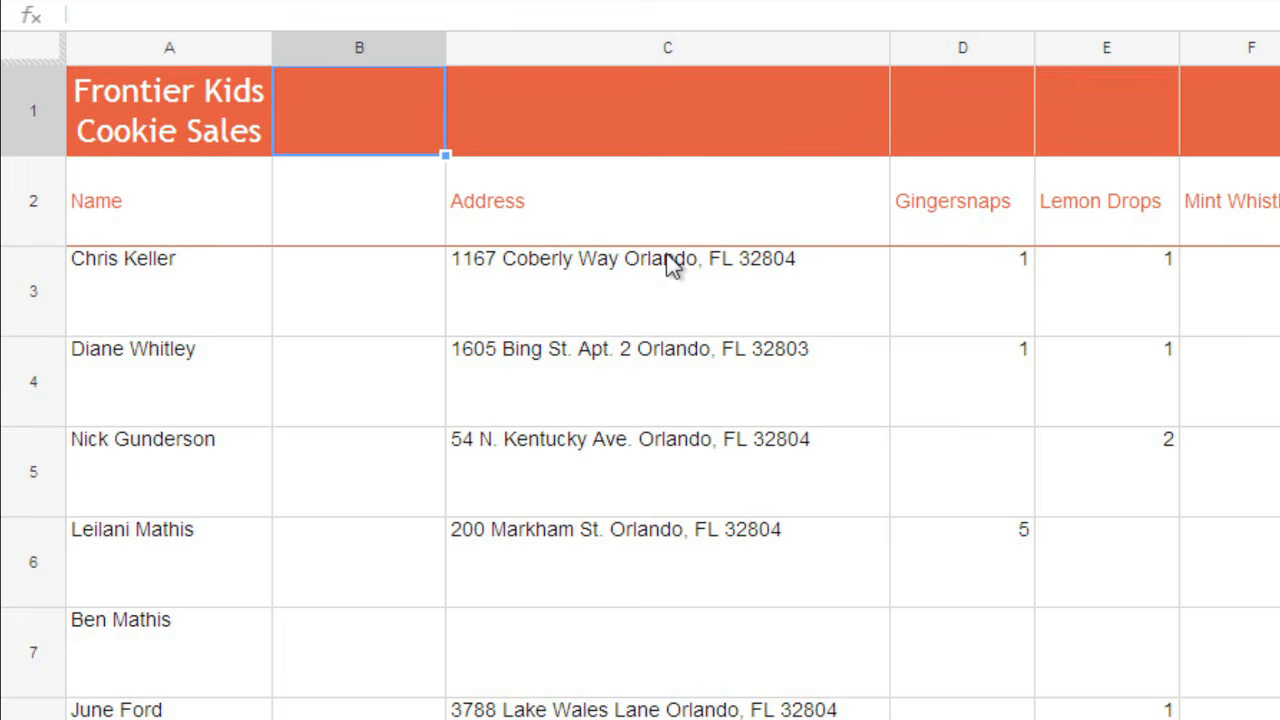
pyautogui.press('Down')
pyautogui.write('Phone')
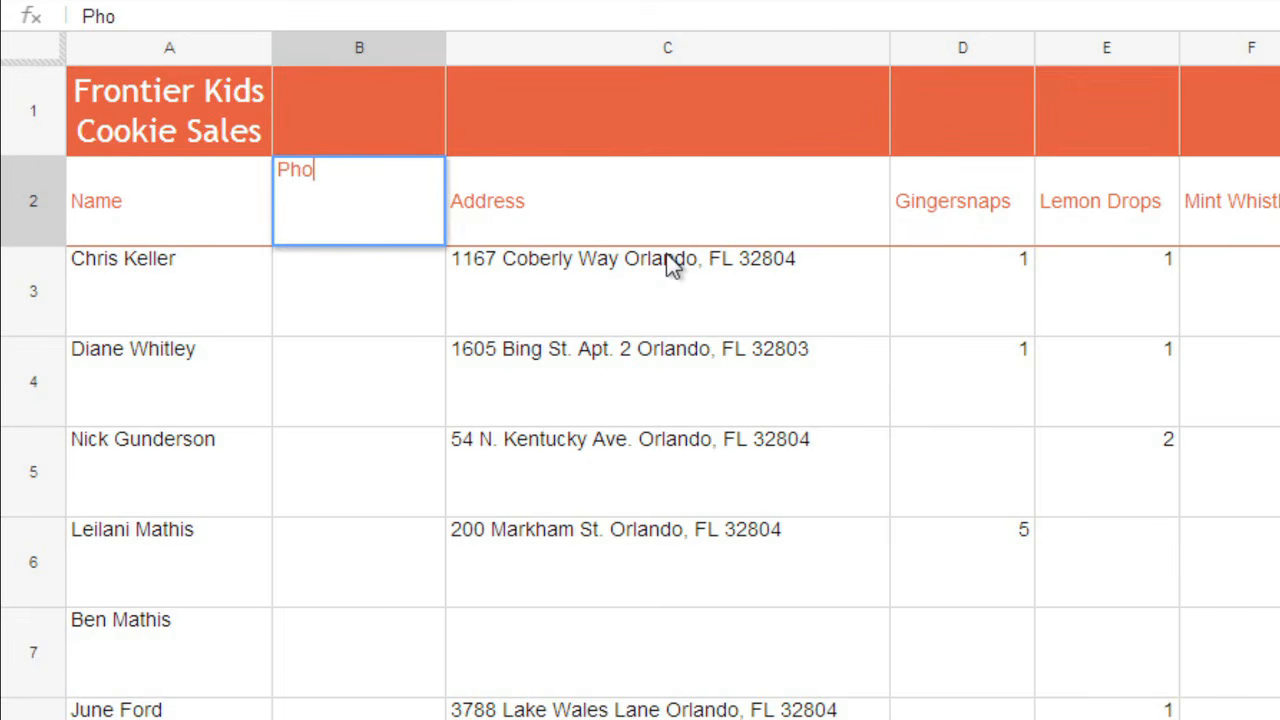
pyautogui.press('Return')
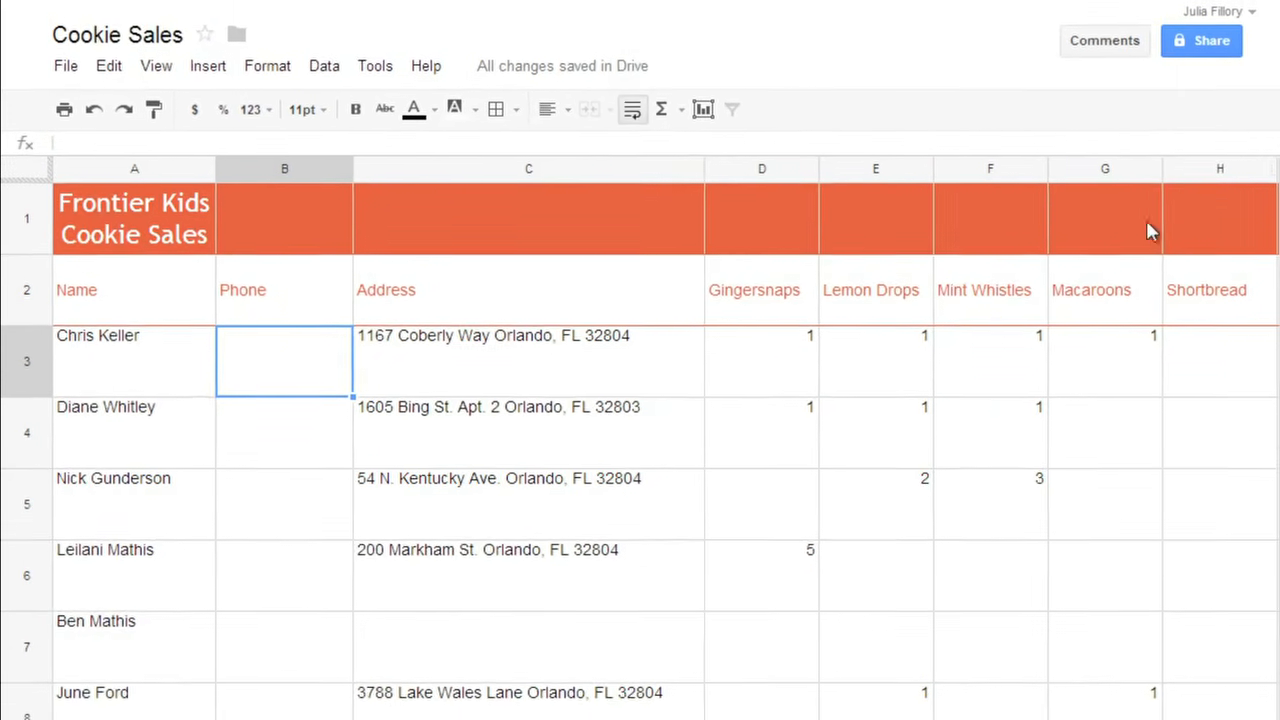
# Delete column H (Shortbread) and move the Phone column from B to after Address
pyautogui.click(1190, 174)
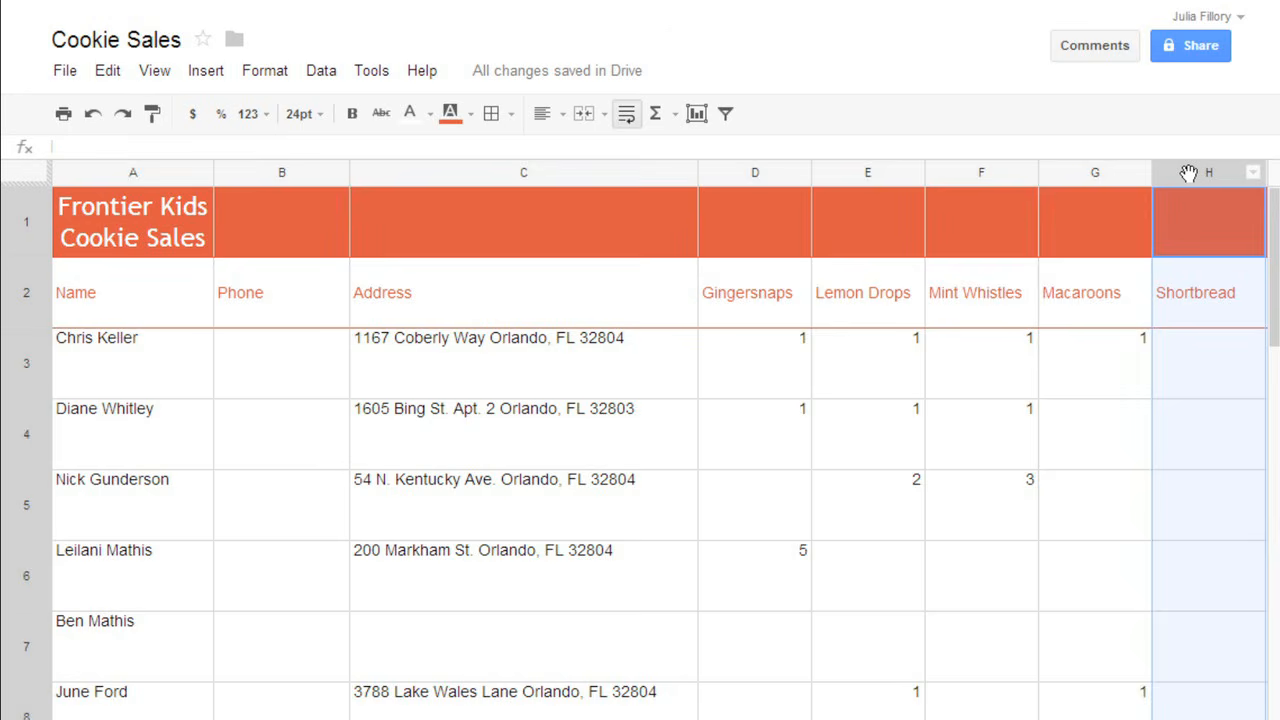
pyautogui.rightClick(1188, 174)
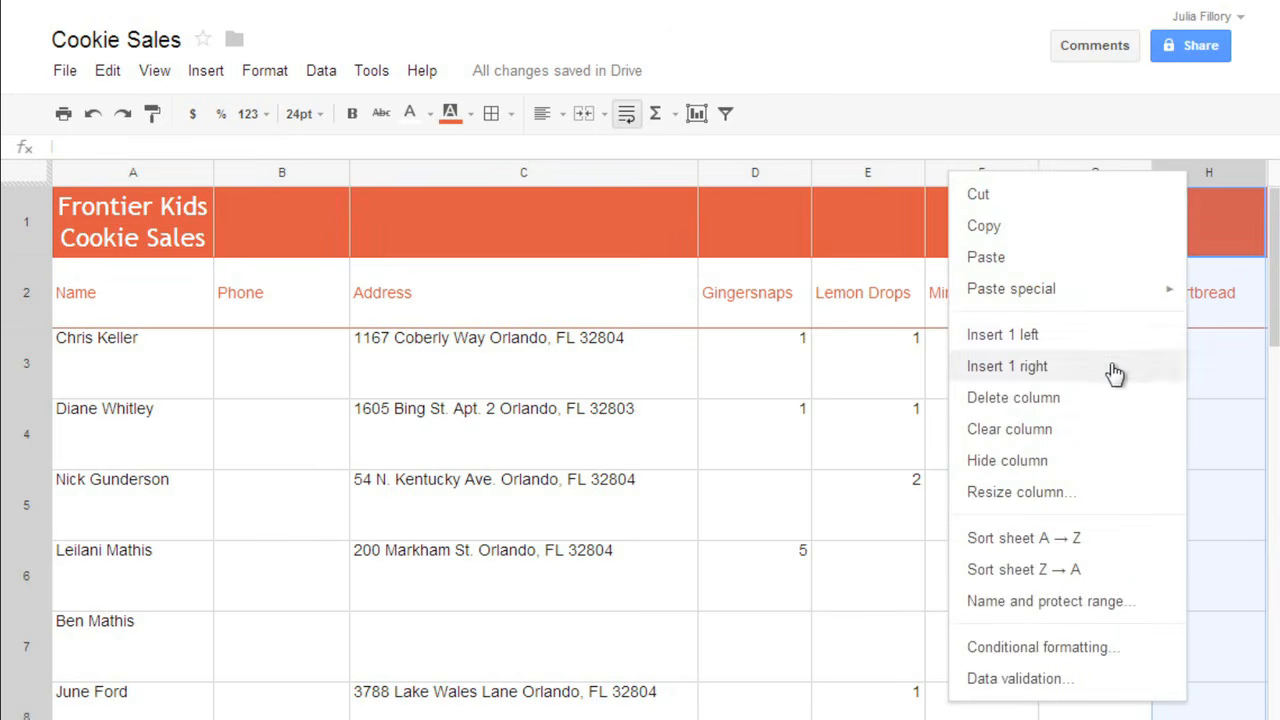
pyautogui.click(1107, 398)
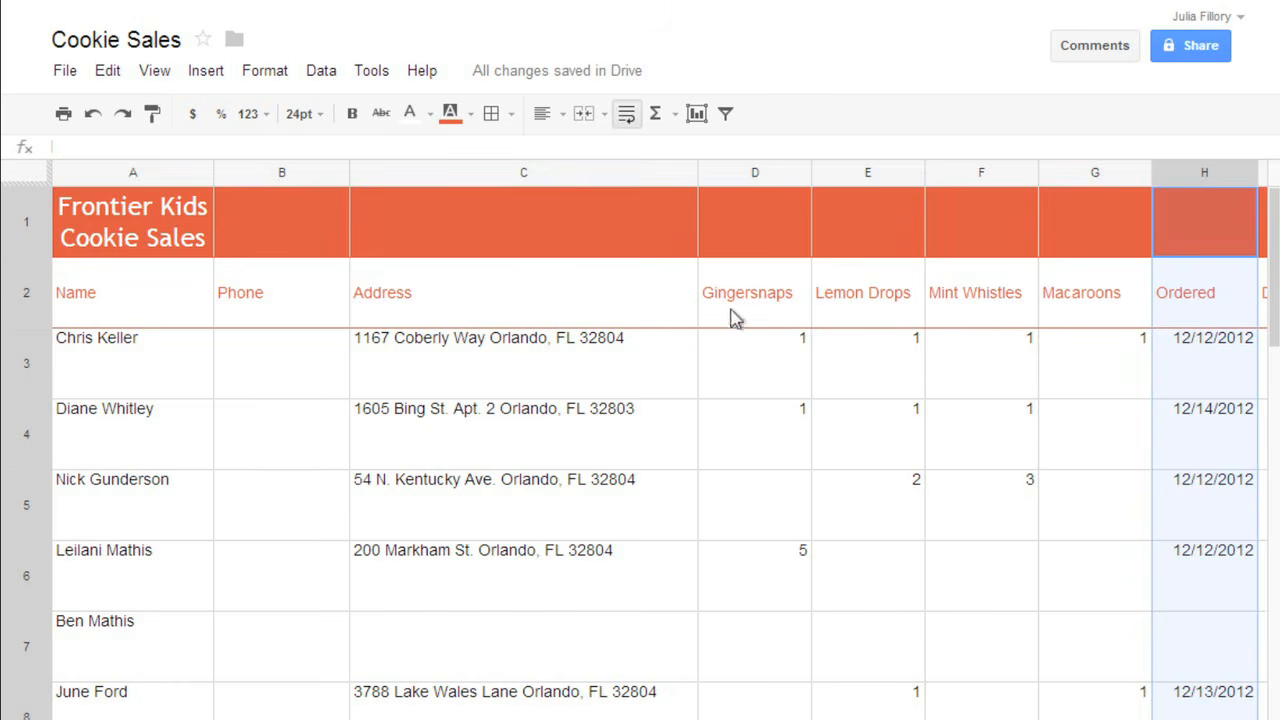
pyautogui.click(309, 175)
pyautogui.moveTo(309, 175); pyautogui.dragTo(636, 172)
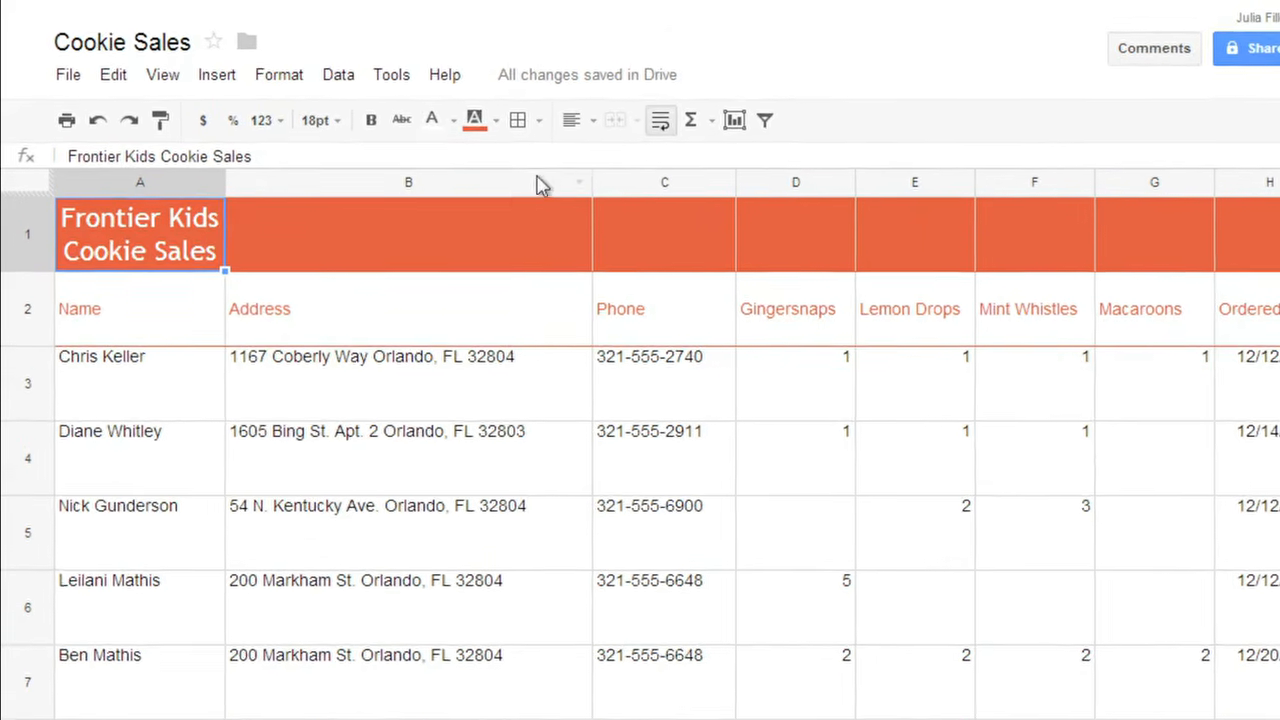
# Narrow the Address column and turn on text wrapping so addresses span two lines
pyautogui.click(521, 185)
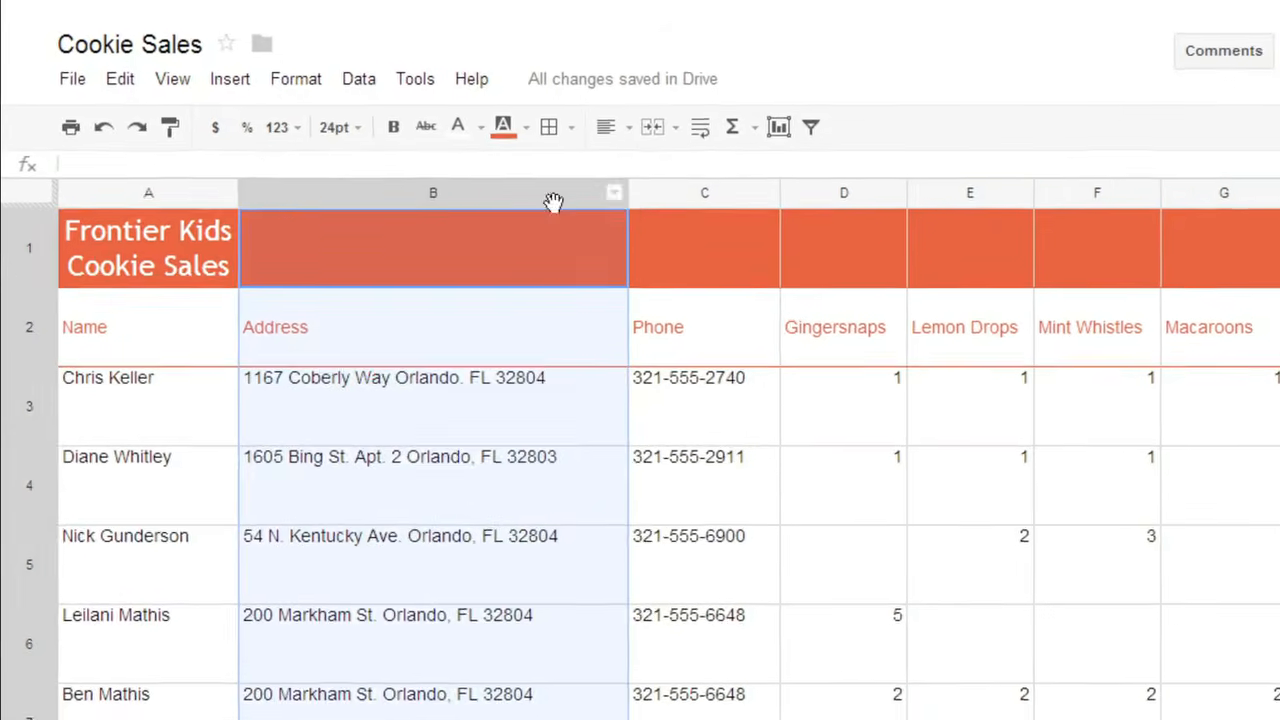
pyautogui.moveTo(655, 200); pyautogui.dragTo(467, 228)
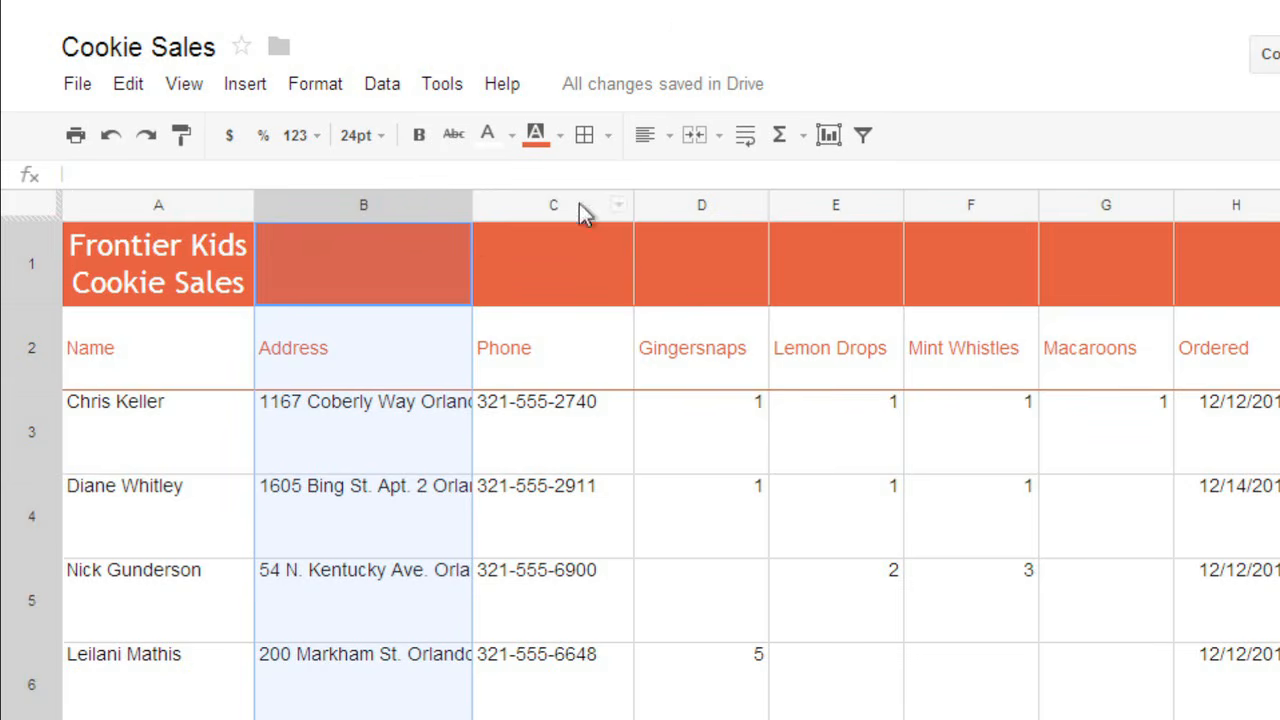
pyautogui.click(745, 140)
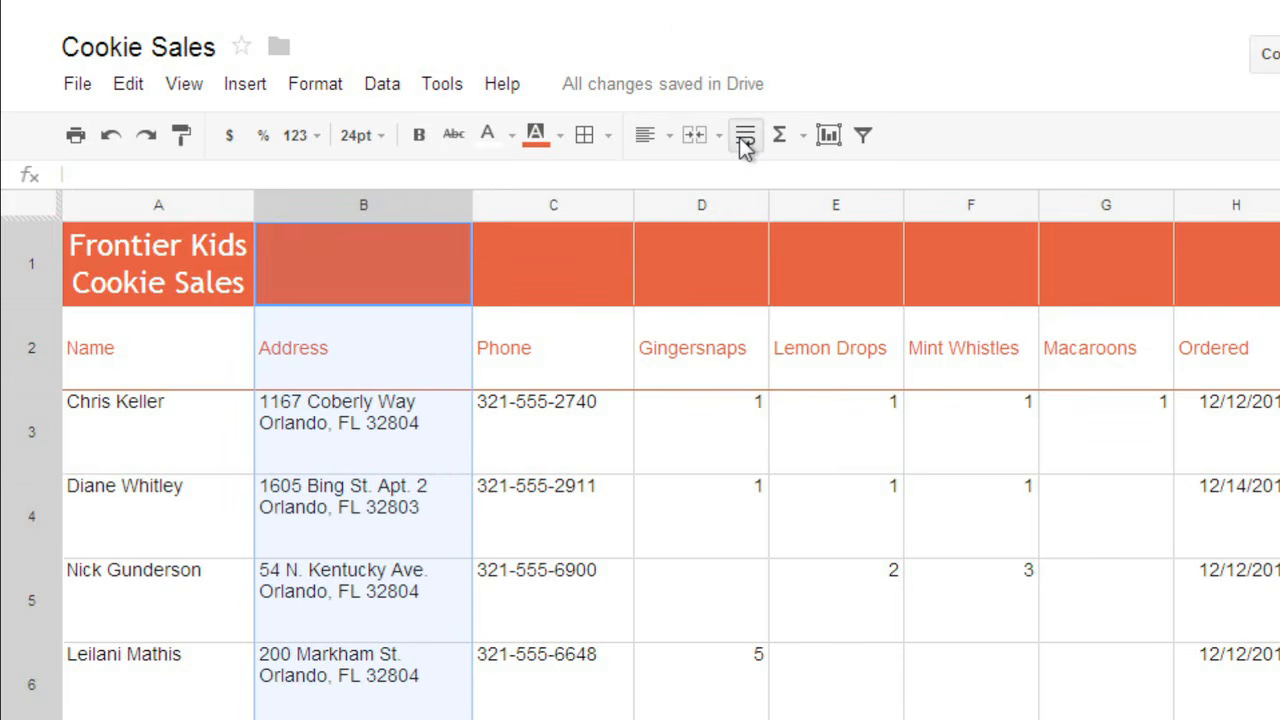
pyautogui.click(434, 416)
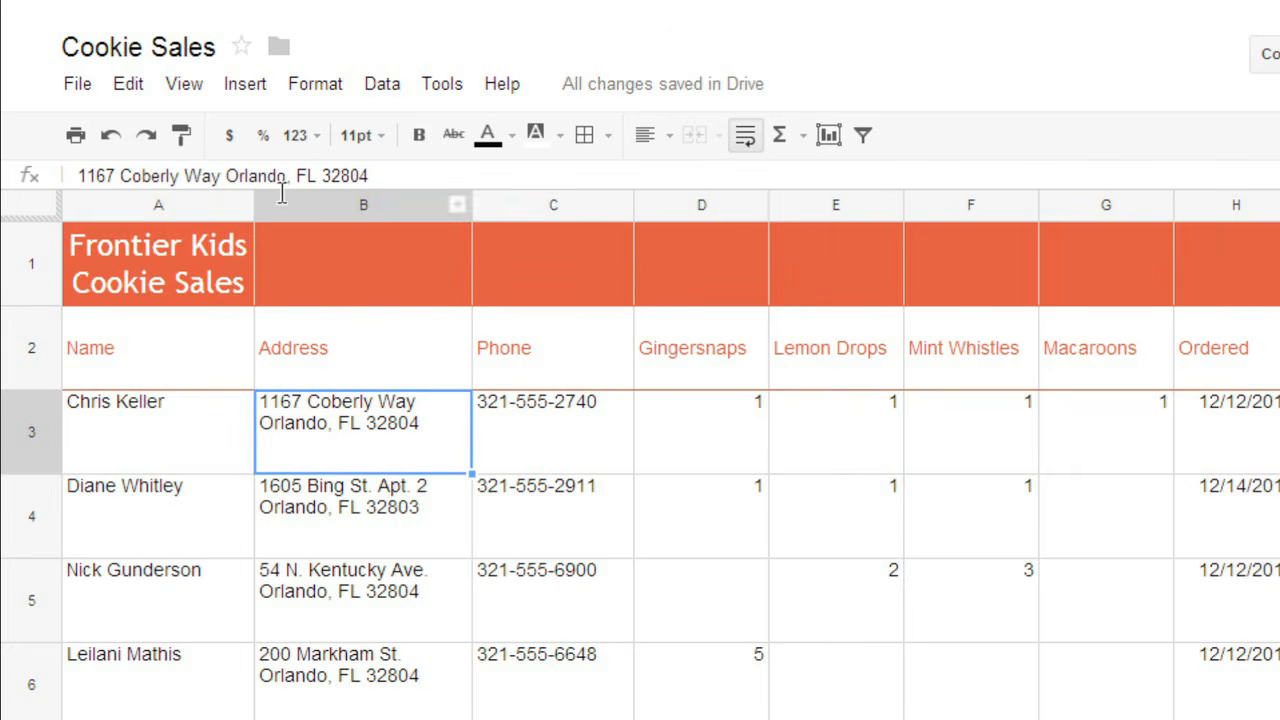
# Freeze the top 2 rows using View > Freeze
pyautogui.click(184, 90)
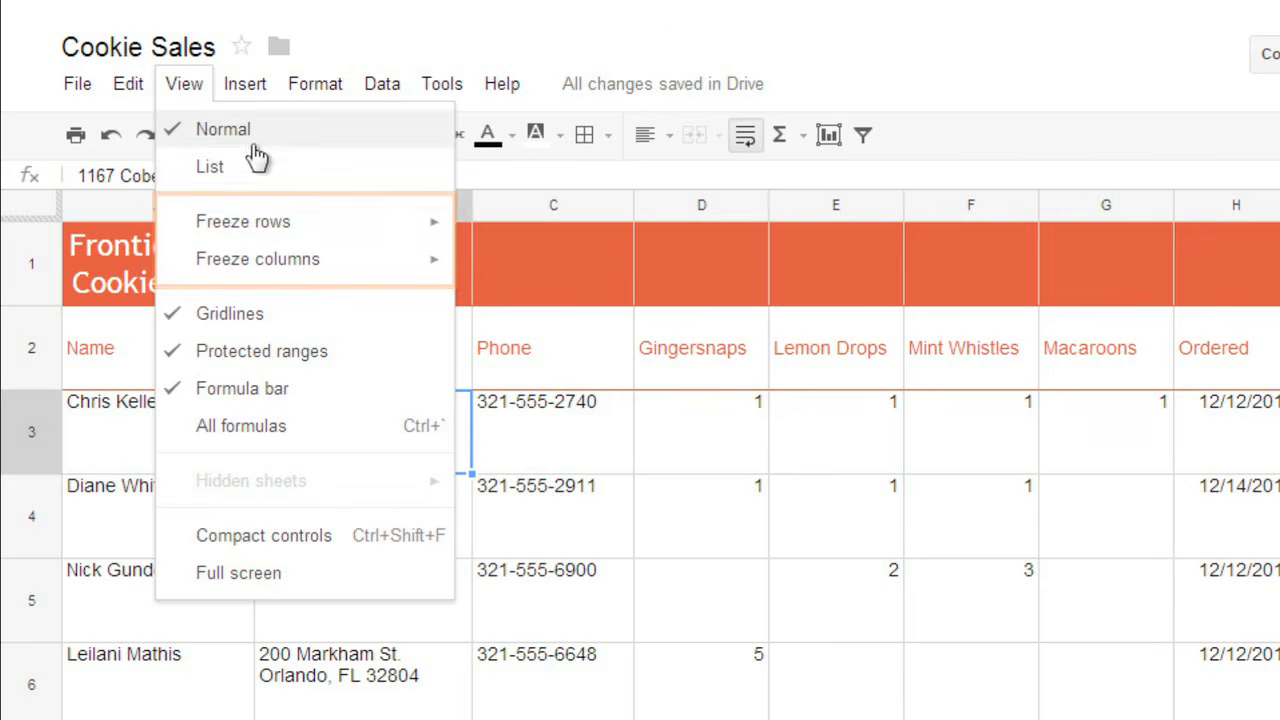
pyautogui.moveTo(317, 225)
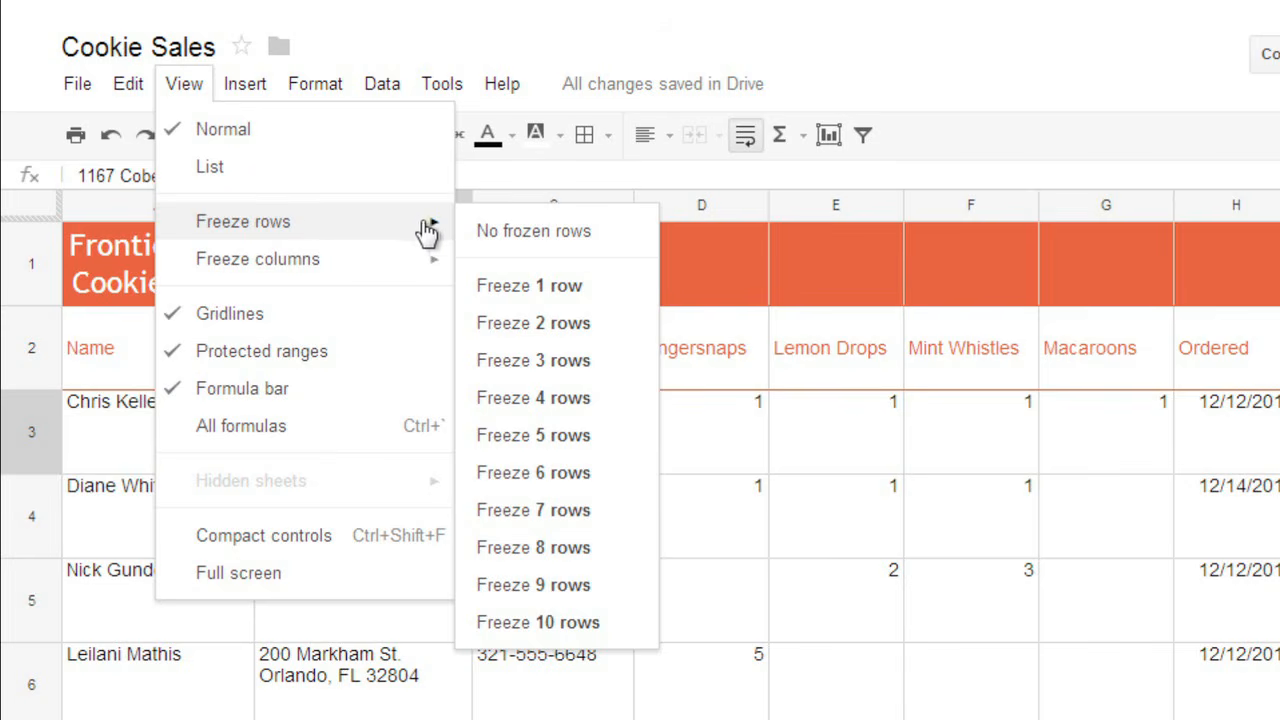
pyautogui.click(512, 325)
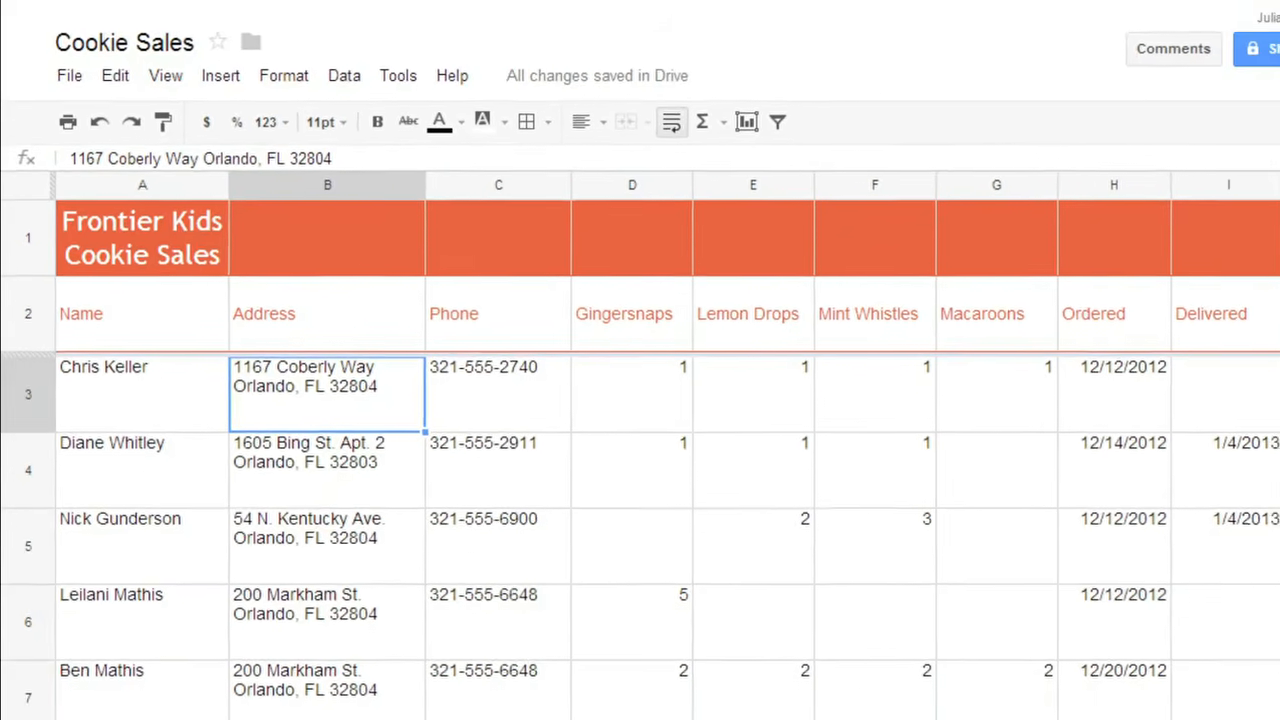
pyautogui.scroll(-3, 640, 530)
pyautogui.scroll(-2, 1275, 500)
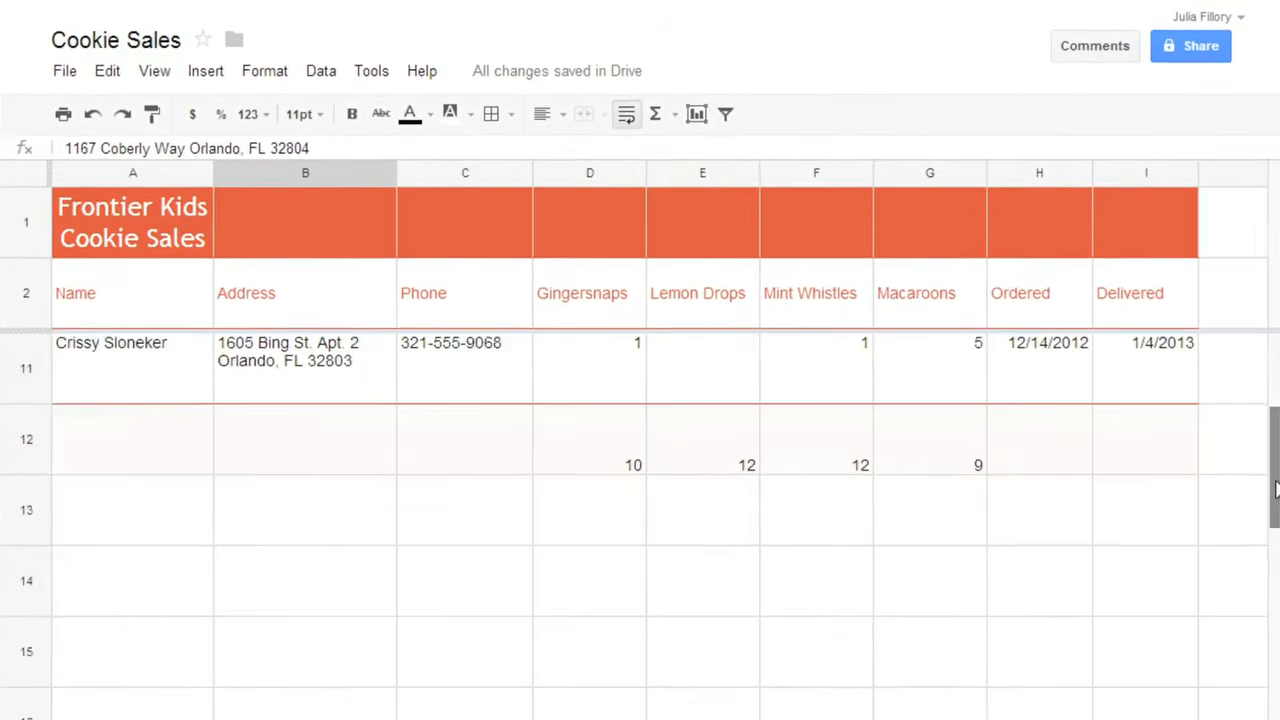
pyautogui.moveTo(1275, 500); pyautogui.dragTo(1275, 406)
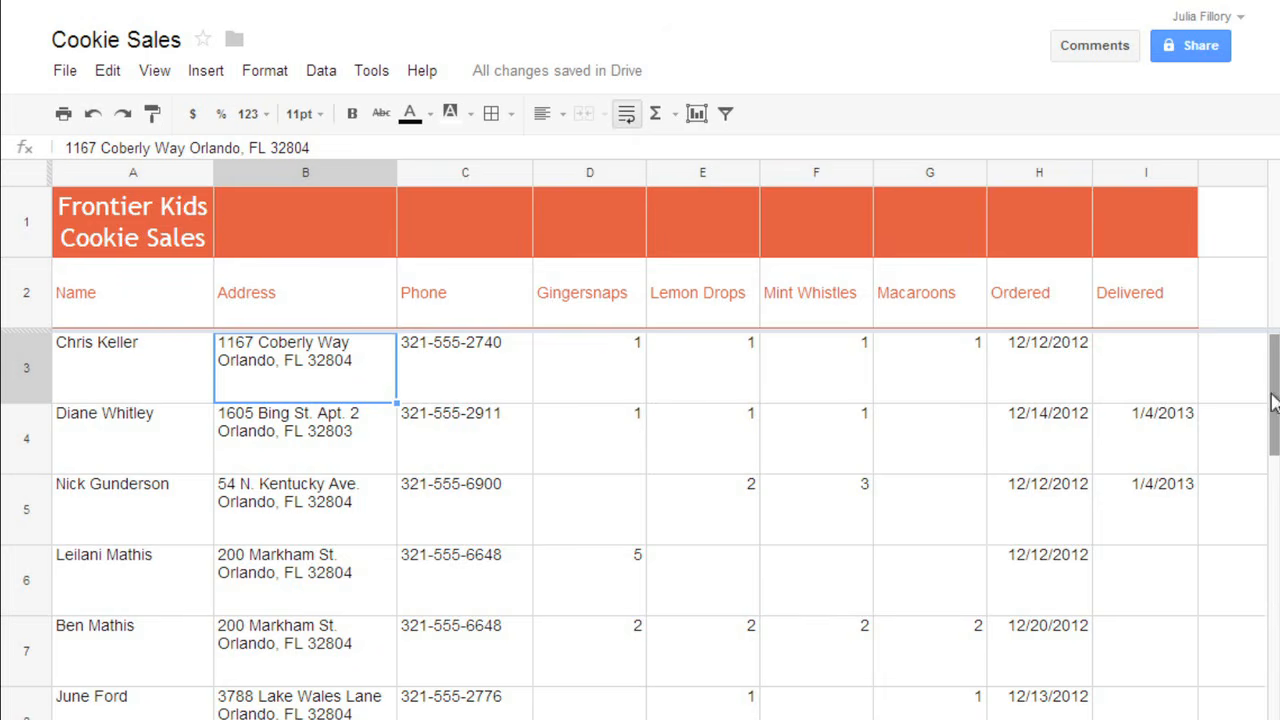
pyautogui.moveTo(1128, 226); pyautogui.dragTo(200, 232)
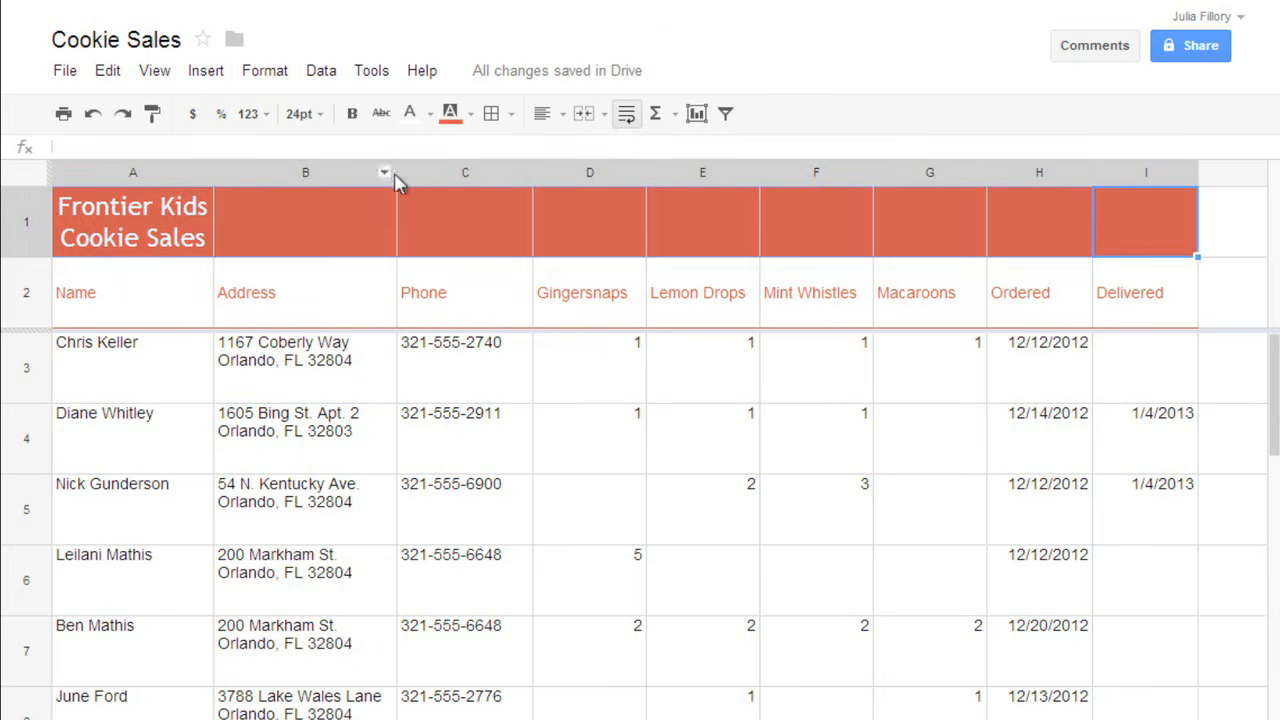
# Merge A1:I1 so 'Frontier Kids Cookie Sales' is centred across the table
pyautogui.click(589, 119)
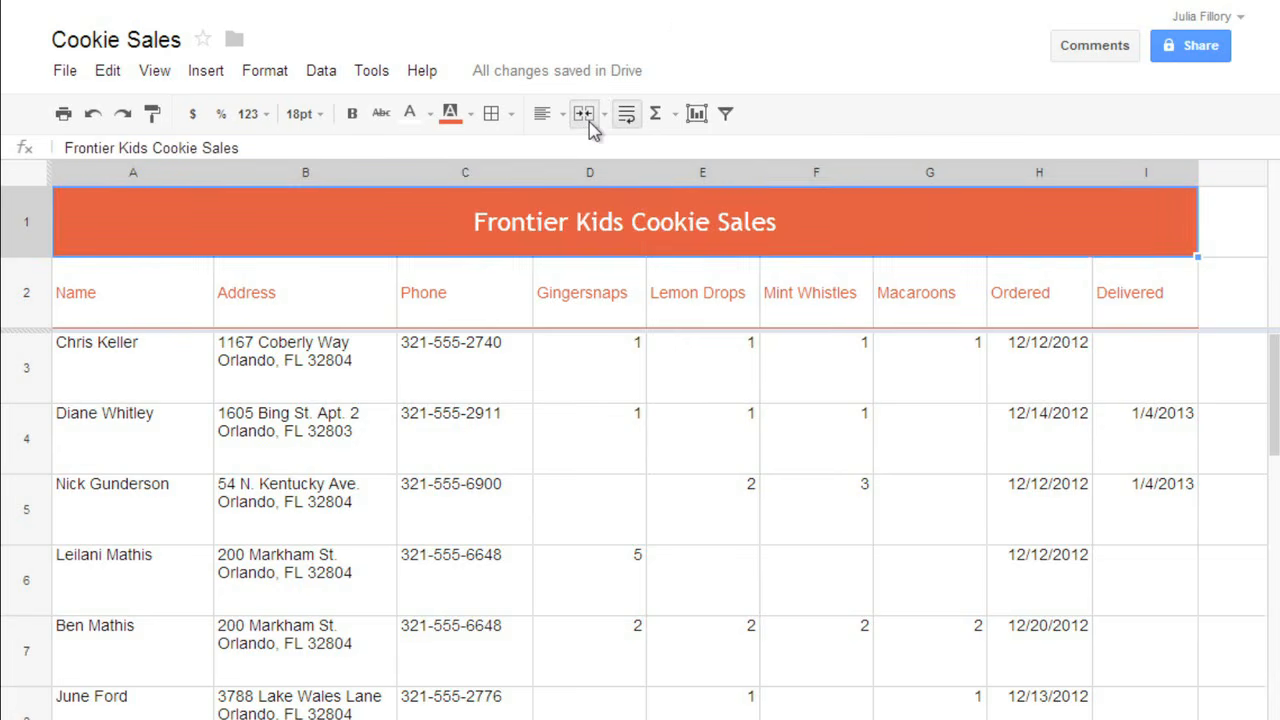